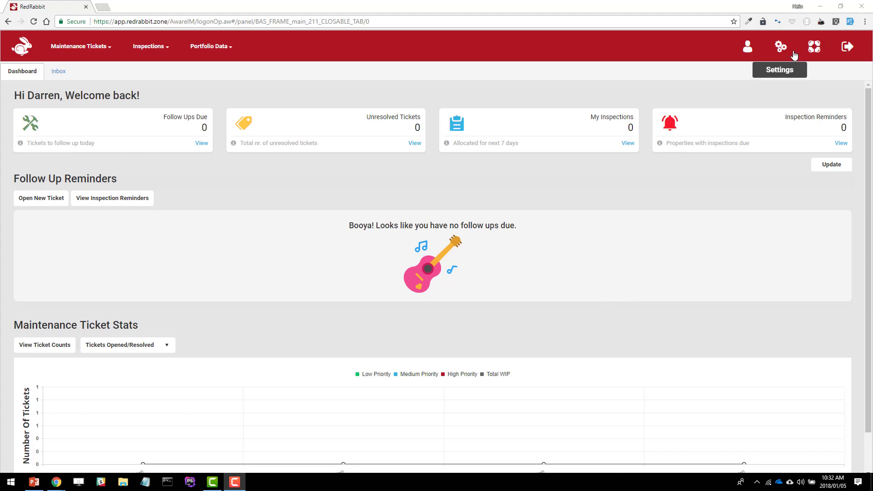
Step: Open the inspection defaults in the company details and settings
click(779, 47)
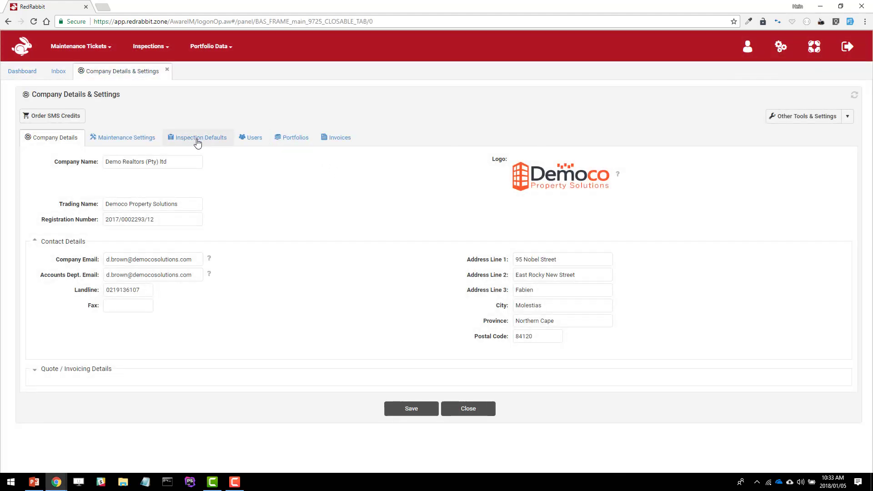
click(197, 142)
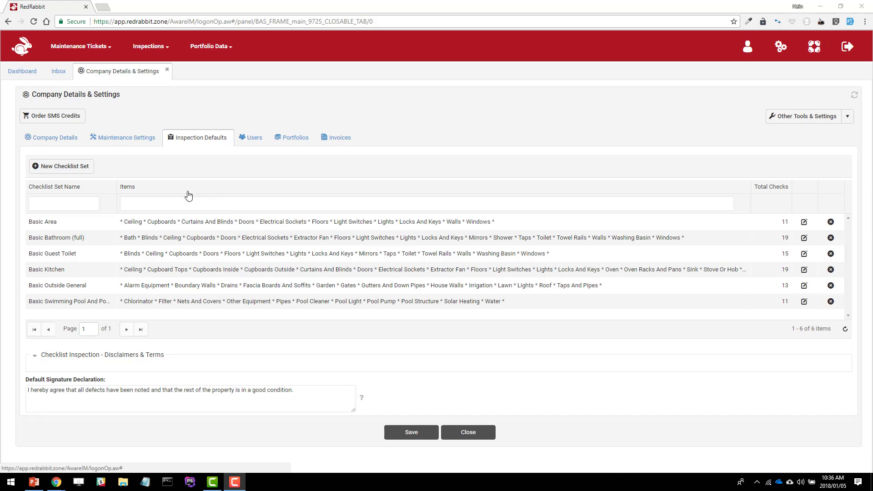
Step: Review the items in the Basic Area checklist set, close it, and sort the checklist sets by their items
triple_click(30, 222)
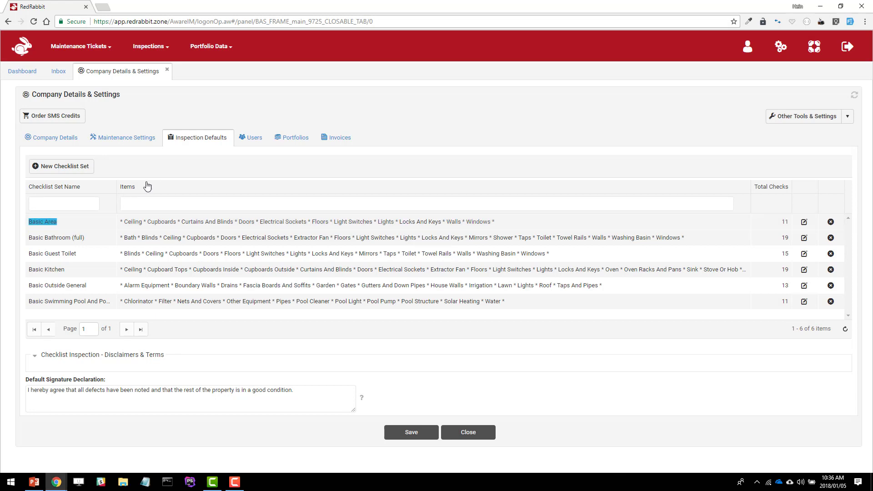
double_click(173, 222)
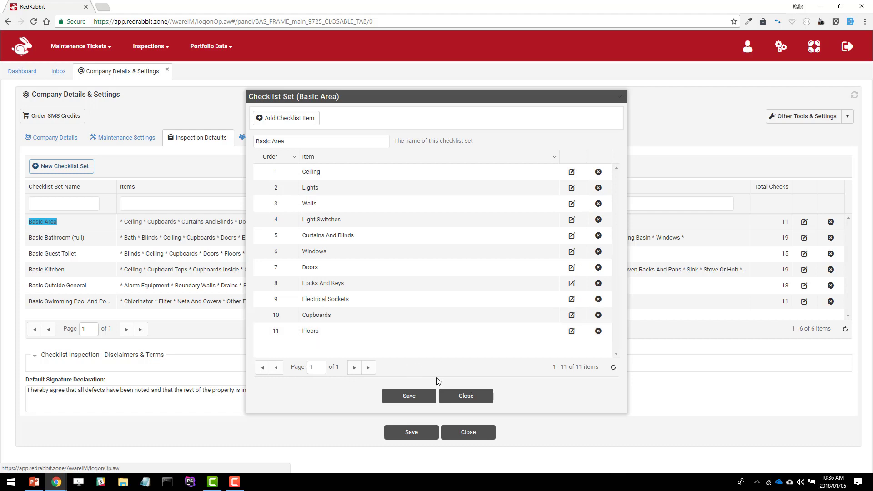
click(465, 396)
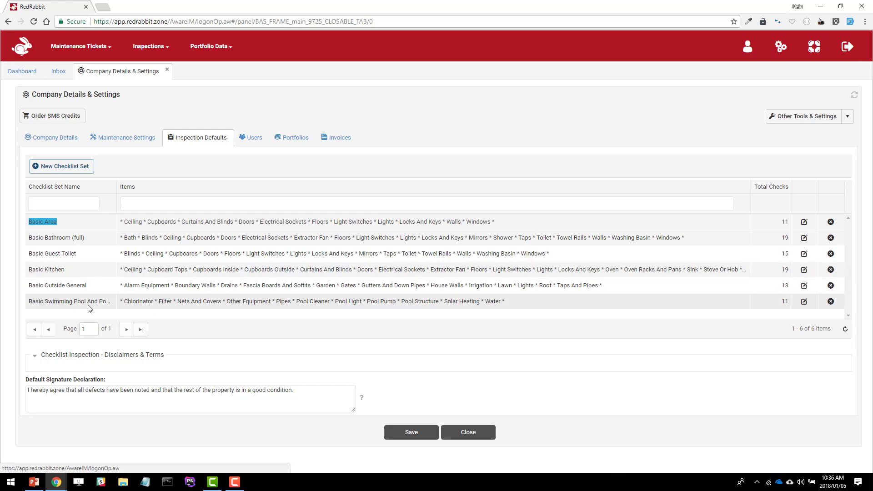
click(215, 187)
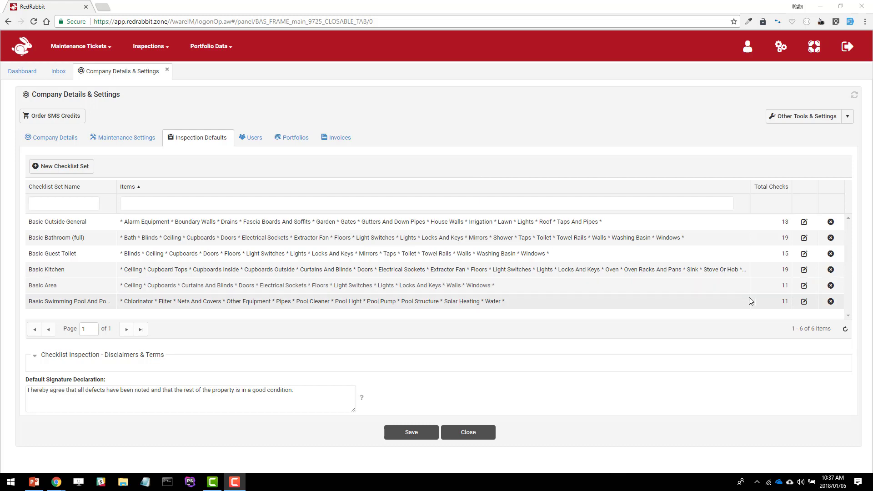
Step: Delete the Curtains And Blinds item from the Basic Area checklist set
click(804, 285)
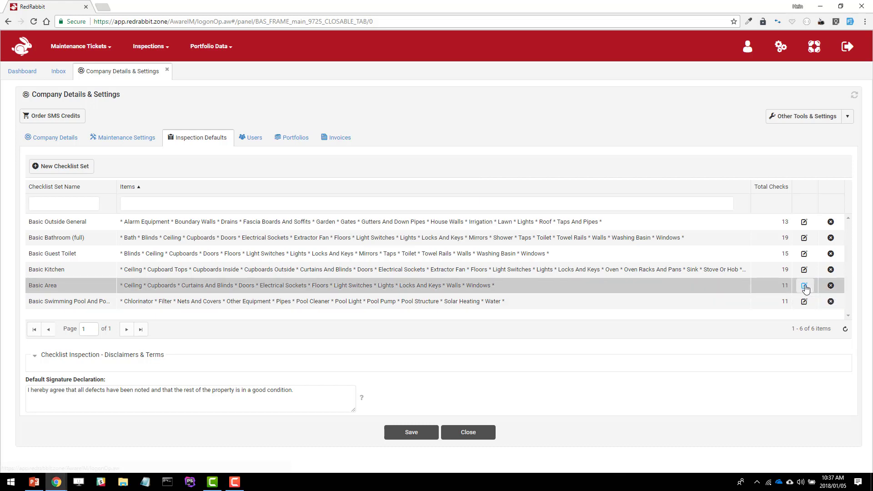
drag(419, 105, 414, 73)
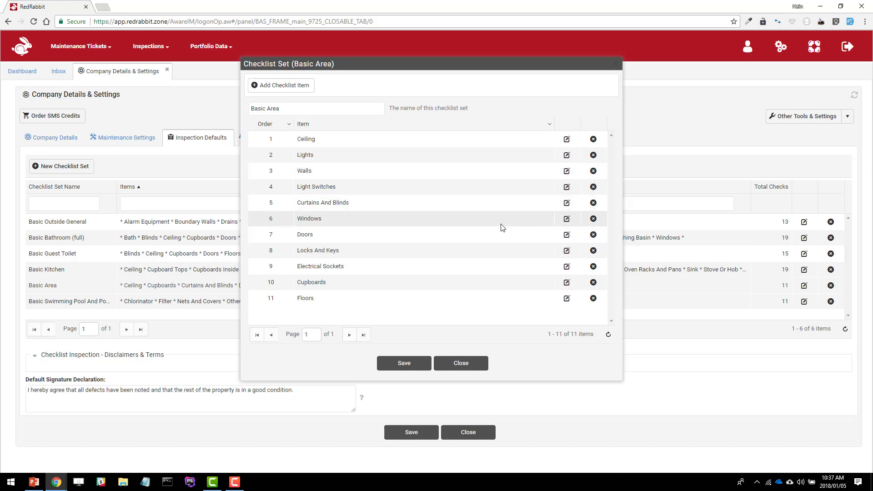
click(594, 203)
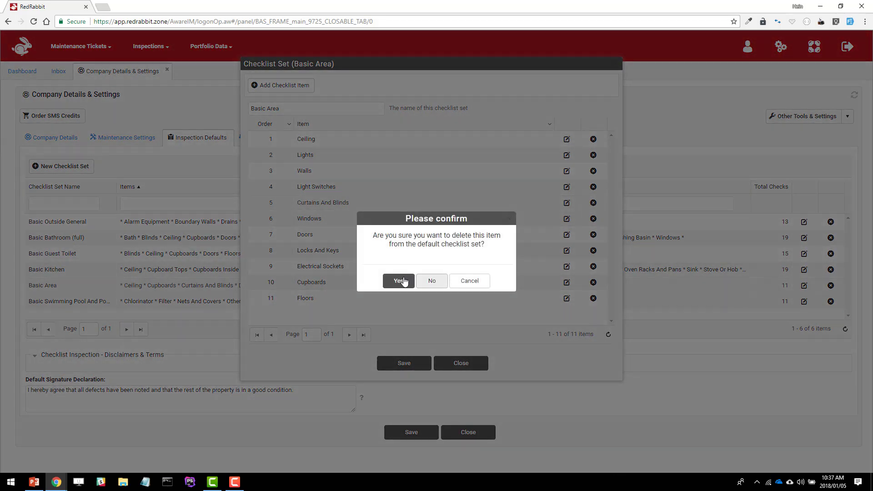
click(398, 281)
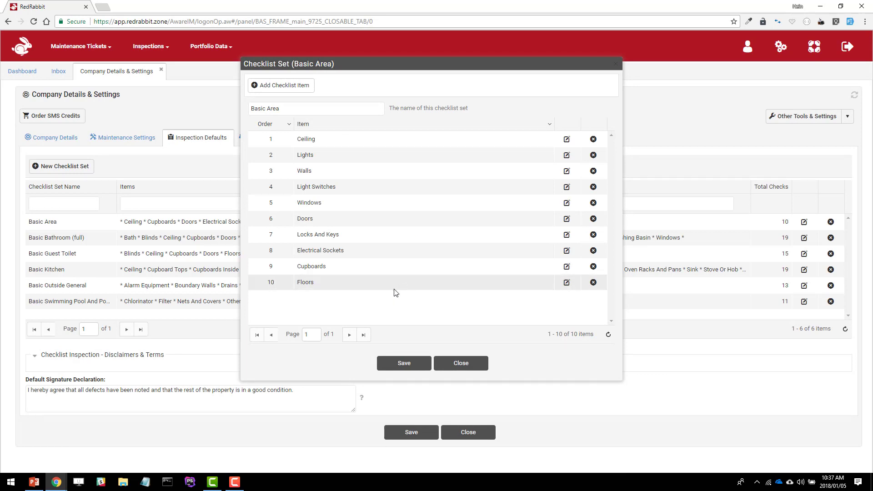
Step: Add a Skirtings item before Floors in the Basic Area checklist set, without loading another item, and close the set
click(291, 87)
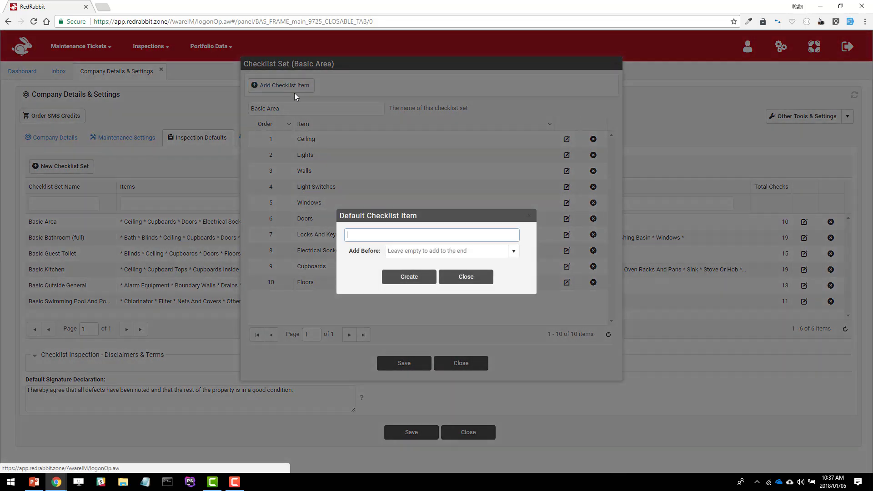
text(Skirtings)
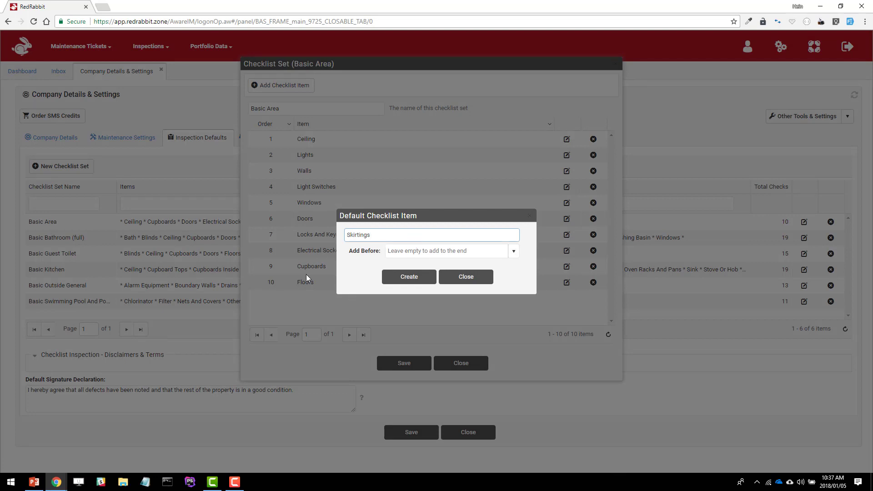
click(513, 252)
click(415, 340)
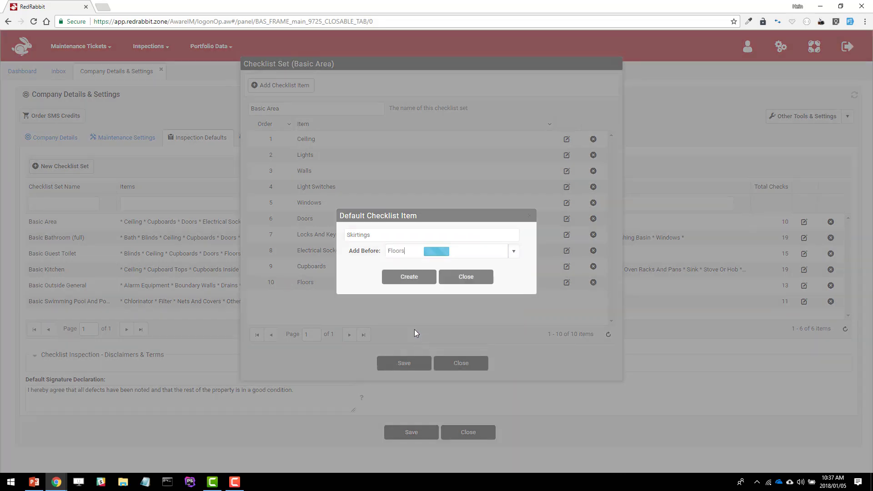
click(403, 279)
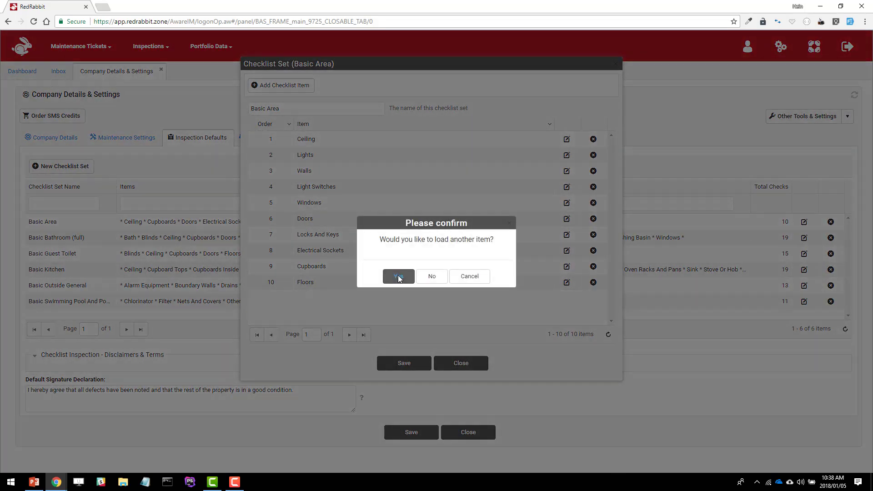
click(430, 277)
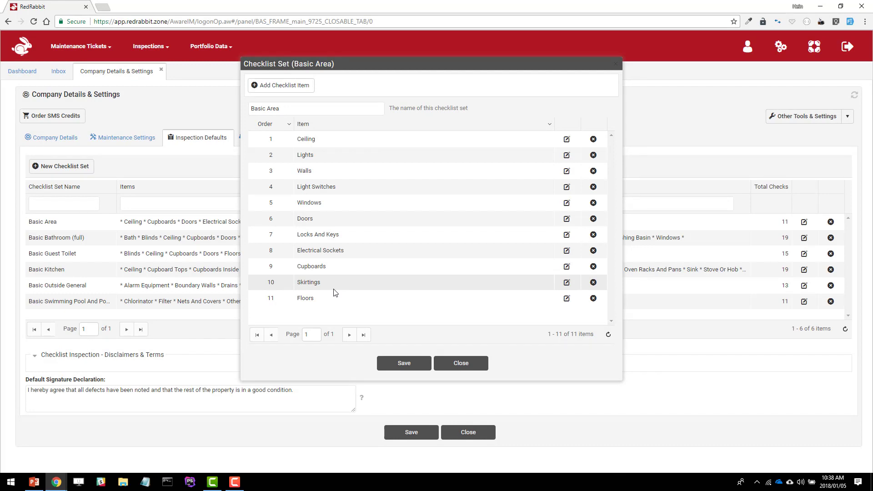
click(469, 373)
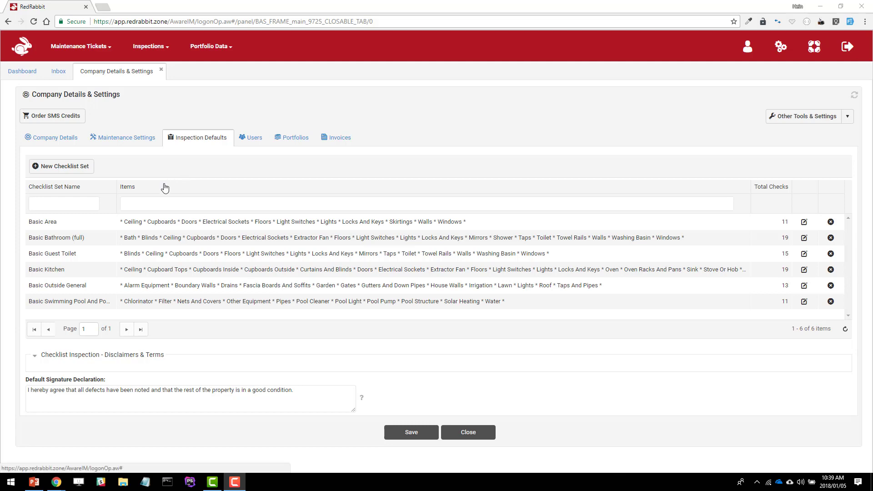
Step: Create a checklist set named "Basic Area - Minimal" and copy all items from Basic Area into it
click(62, 168)
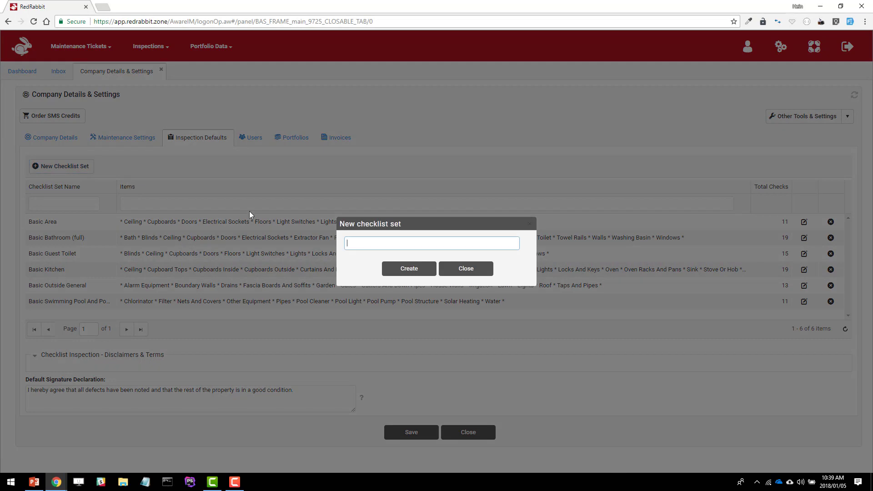
text(Basic Area - Minimal)
click(412, 272)
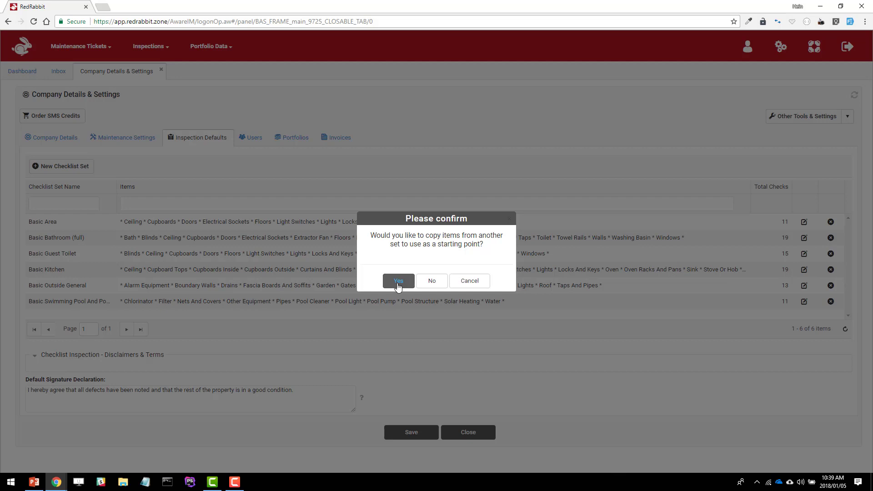
click(398, 281)
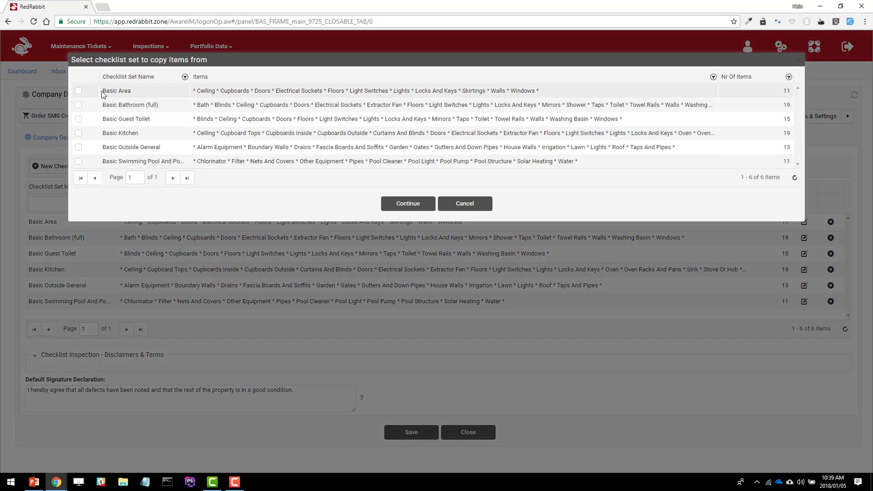
click(104, 91)
click(412, 203)
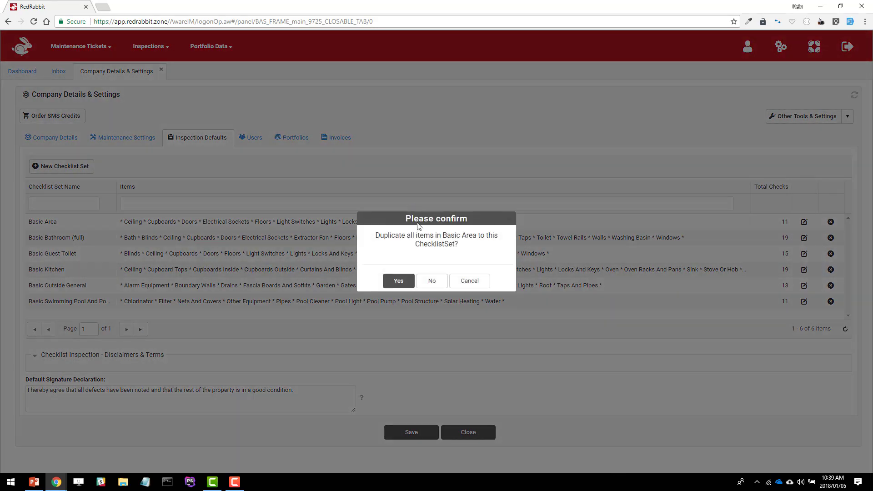
click(404, 280)
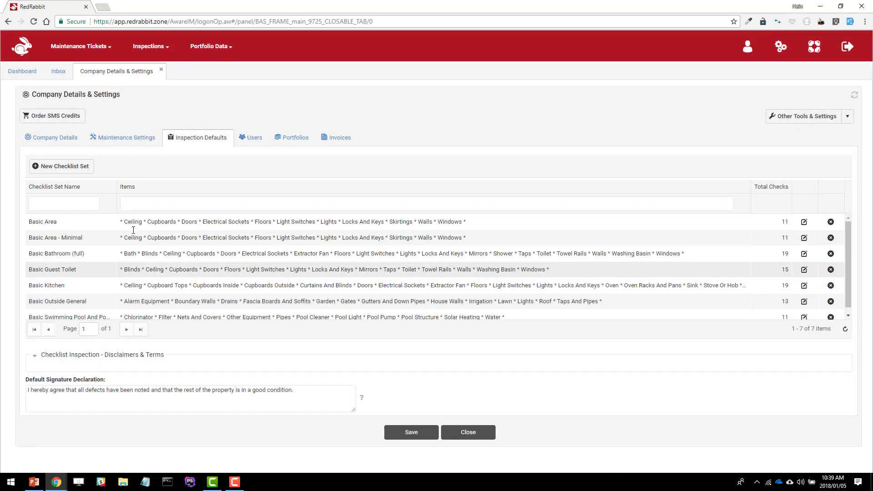
Step: Delete Light Switches, Locks And Keys, Electrical Sockets and Skirtings from the Basic Area - Minimal checklist set
click(804, 238)
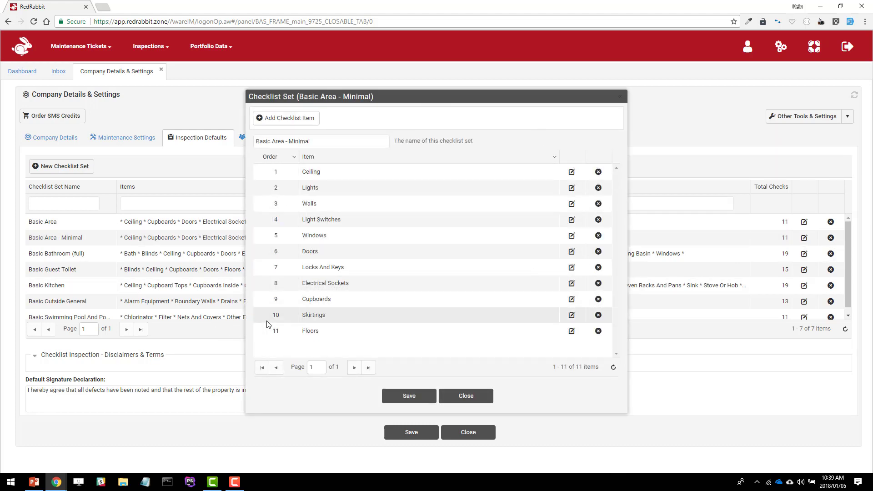
click(598, 220)
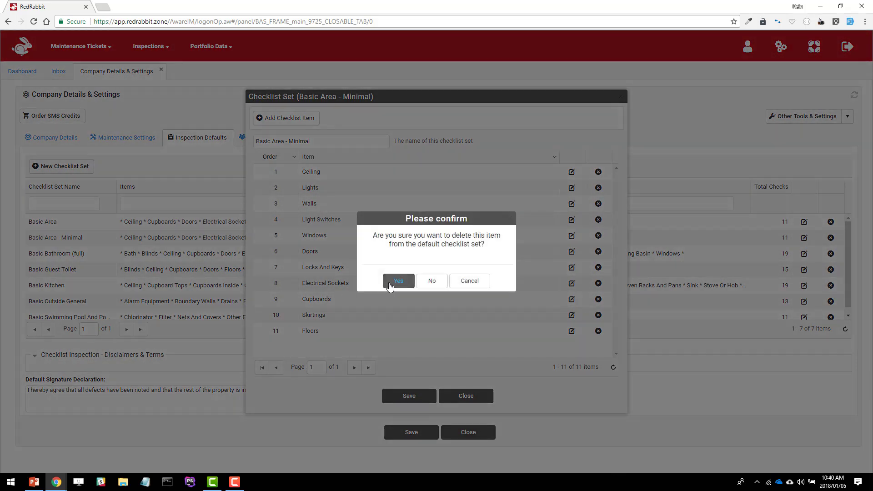
click(390, 286)
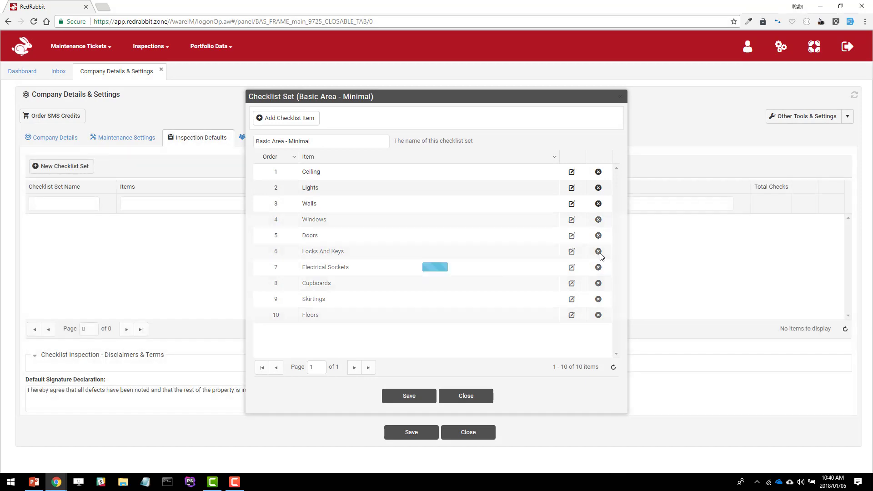
click(598, 253)
click(399, 282)
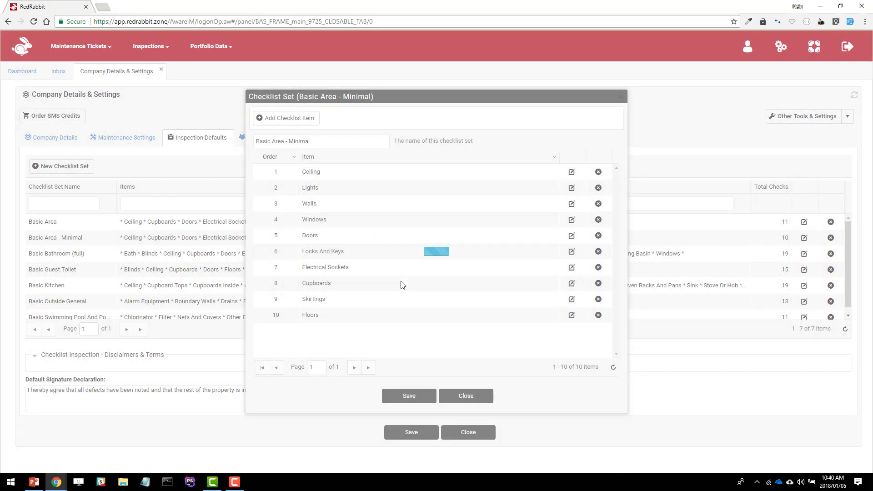
click(598, 251)
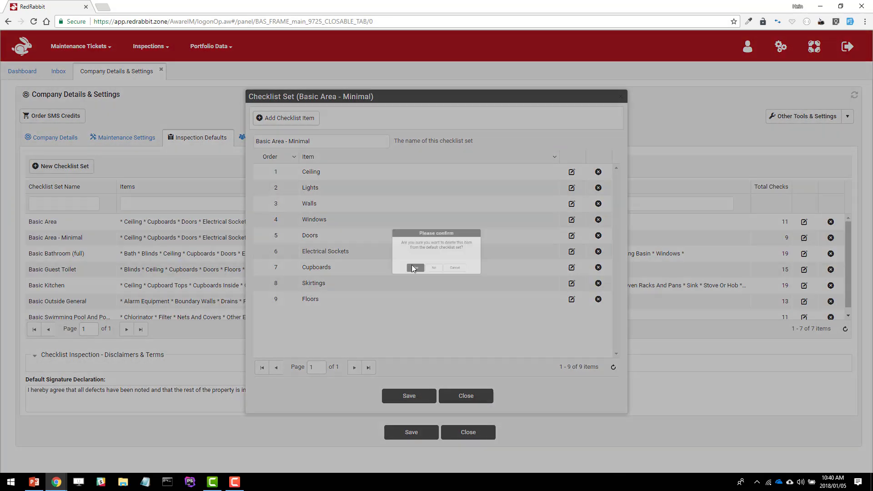
click(399, 282)
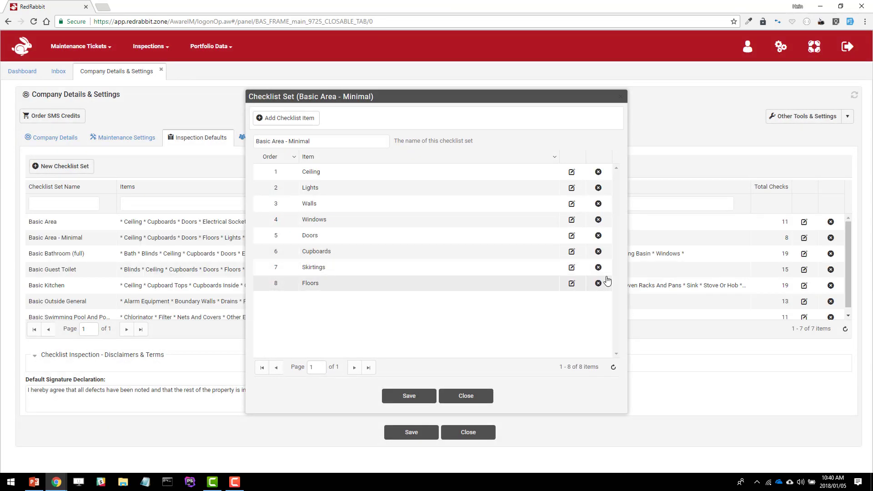
click(601, 272)
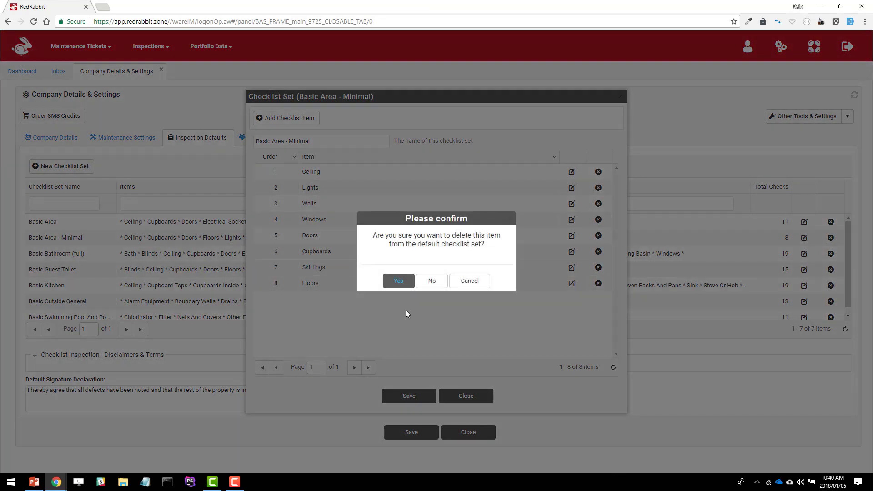
click(399, 281)
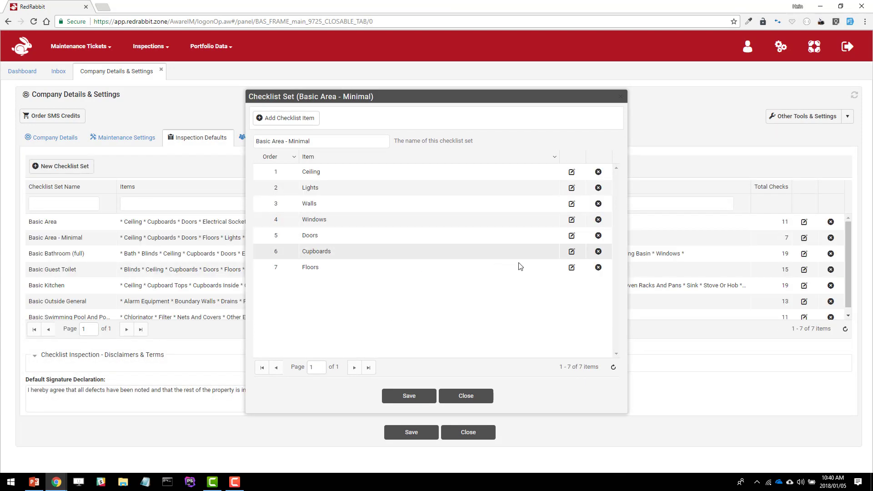
Step: Move the Floors item before Ceiling in the Basic Area - Minimal checklist set, then save and close the set
click(571, 268)
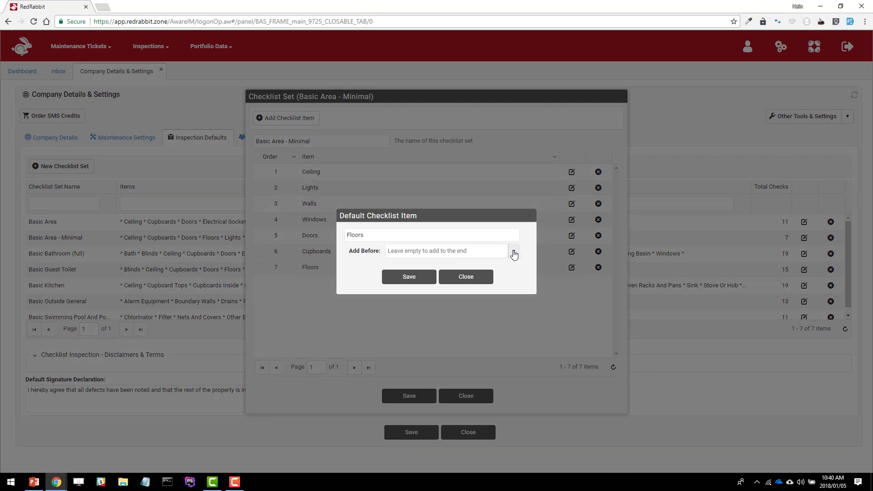
click(514, 253)
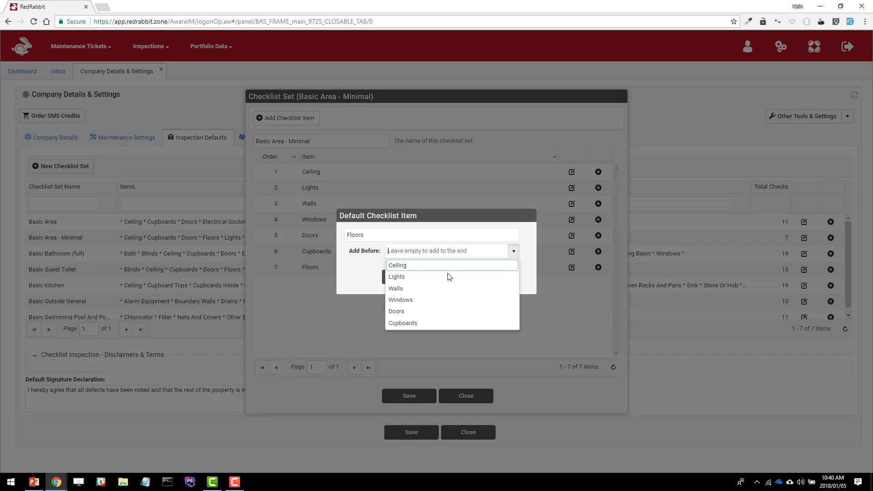
click(411, 266)
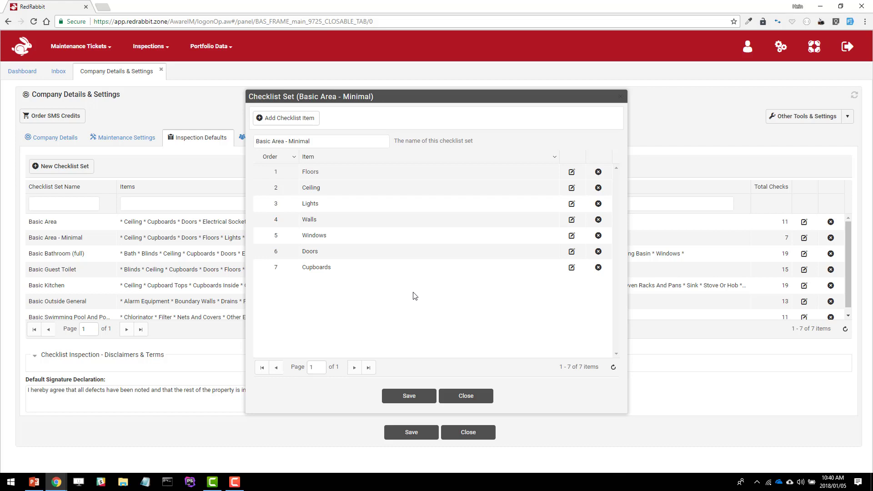
click(415, 400)
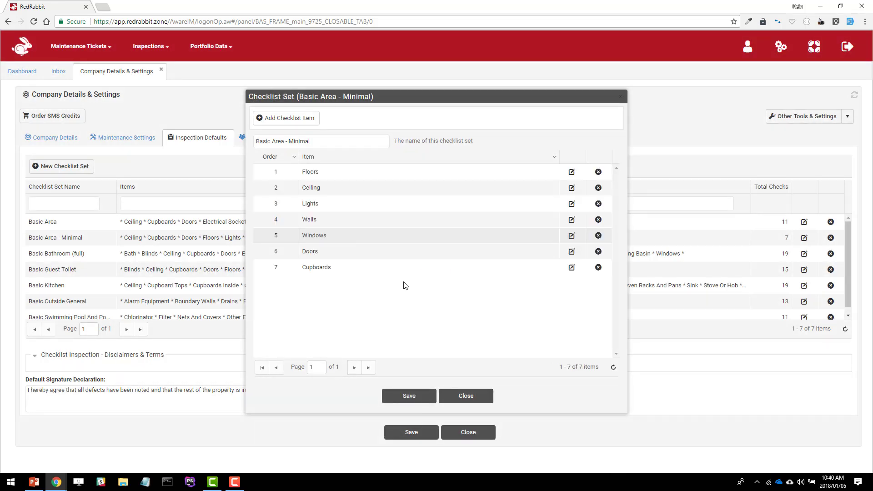
click(469, 403)
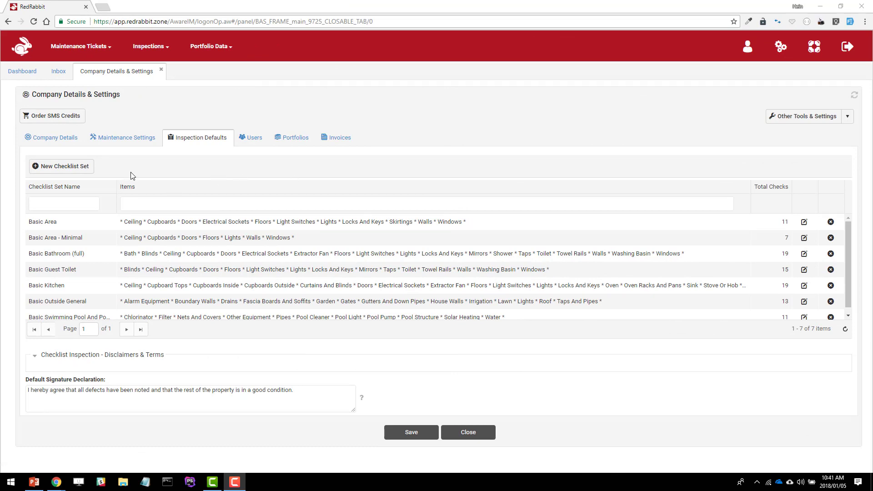
Step: Create a checklist set named "Basic Living Area Inventory" without copying items from another set
click(59, 167)
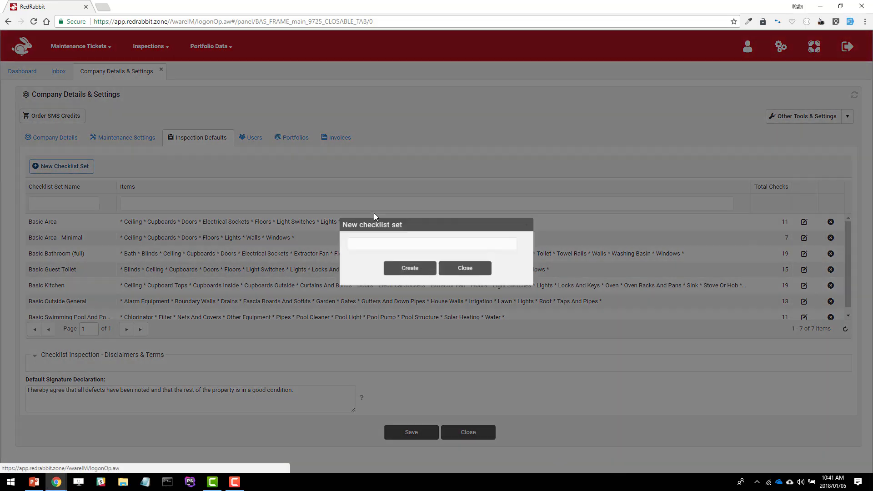
text(Basic )
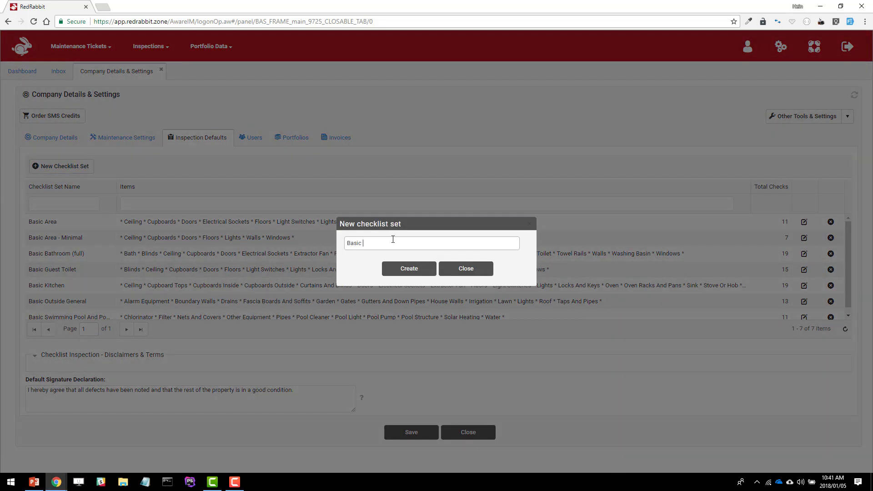
text(Licing re)
key(BackSpace)
key(BackSpace)
text(area inventory)
click(398, 275)
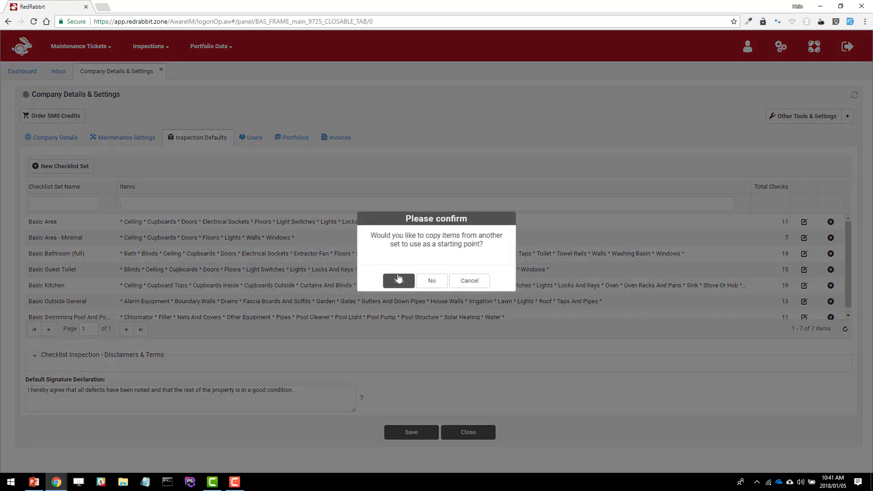
click(433, 281)
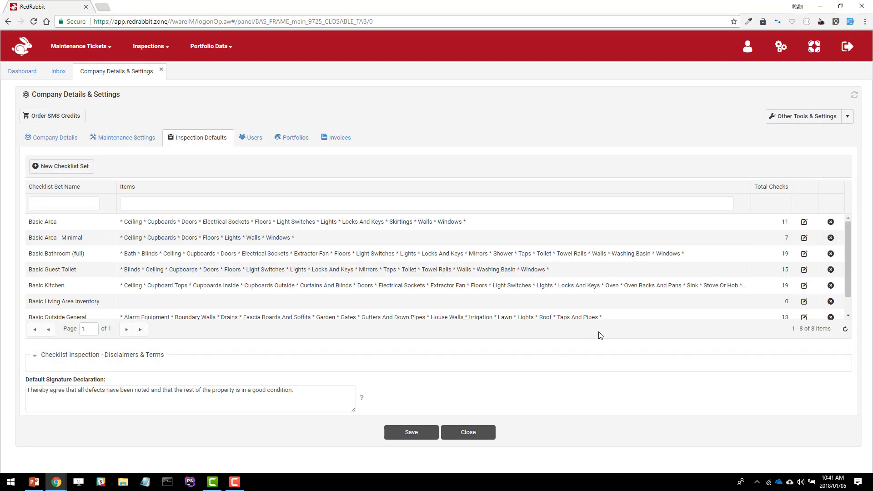
Step: Open the Basic Living Area Inventory checklist set for editing and add the items Curtains and Couches
click(803, 302)
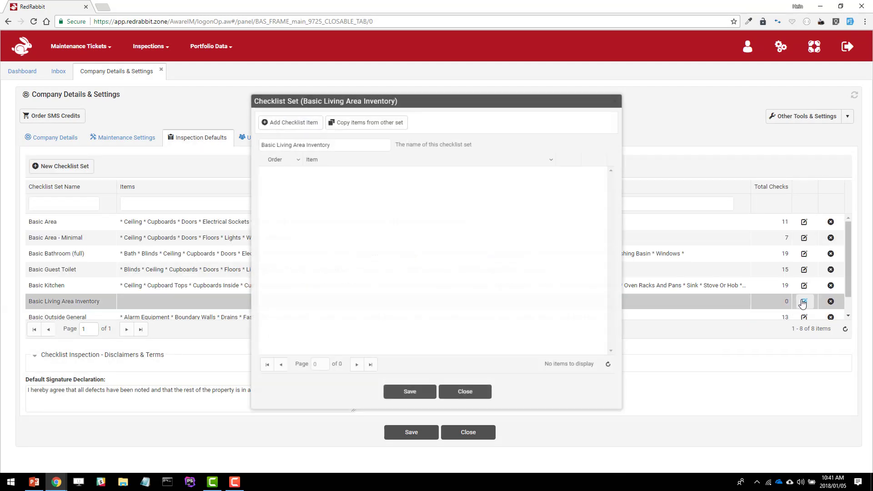
click(292, 119)
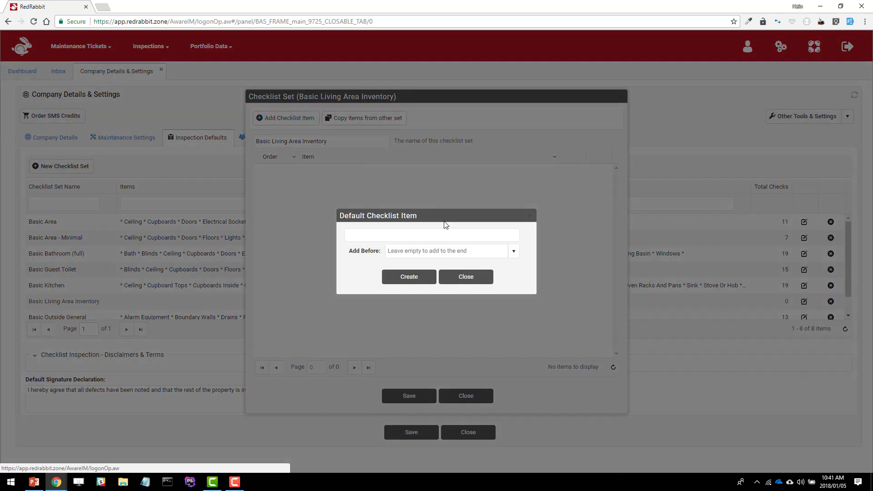
click(422, 235)
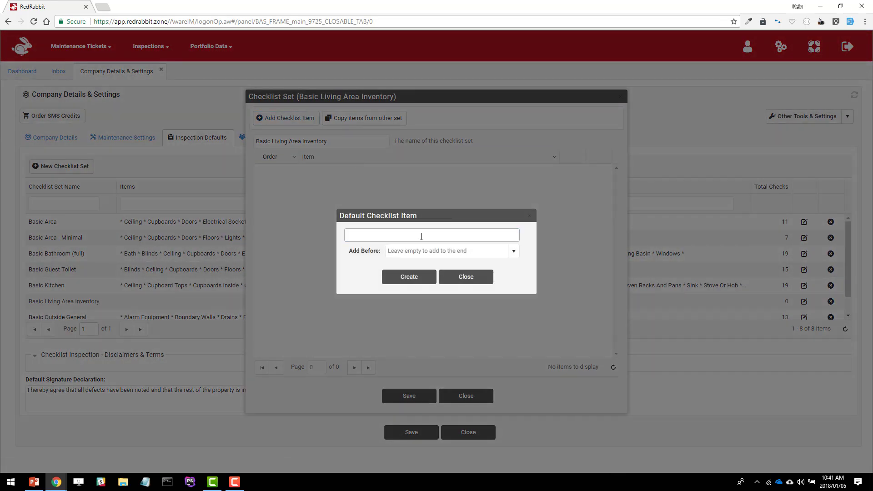
text(Curtains)
click(414, 282)
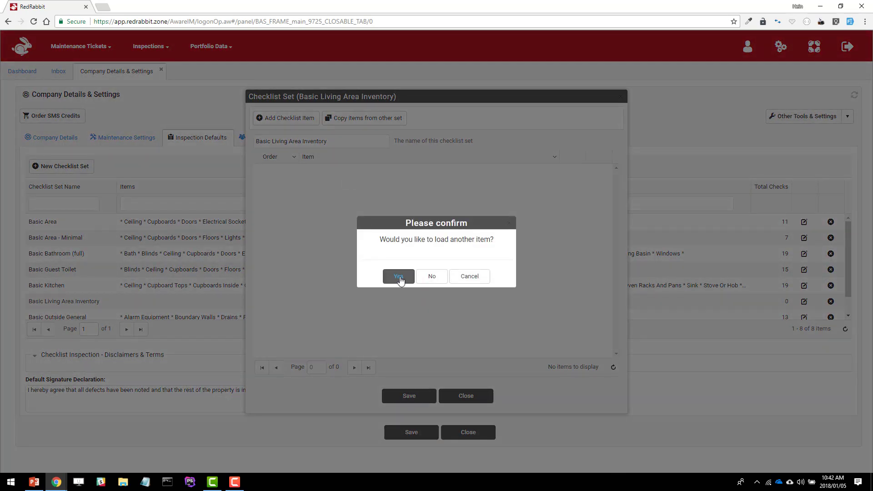
click(399, 277)
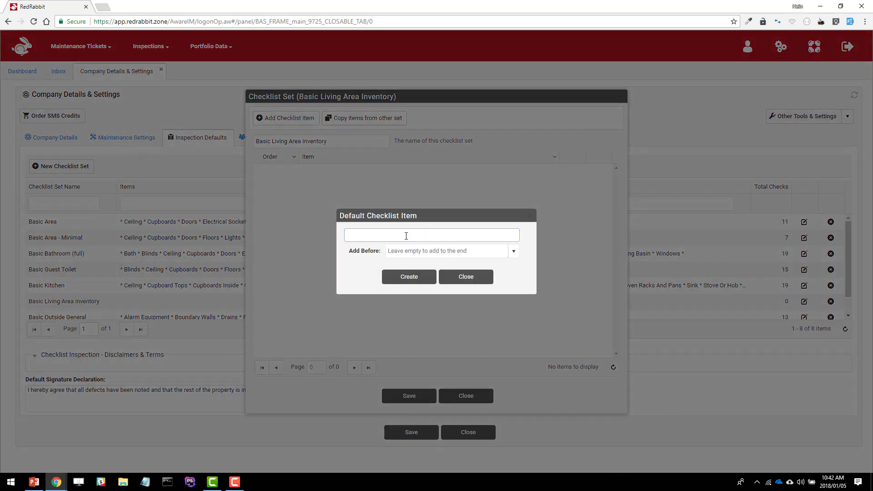
text(Couches)
click(405, 276)
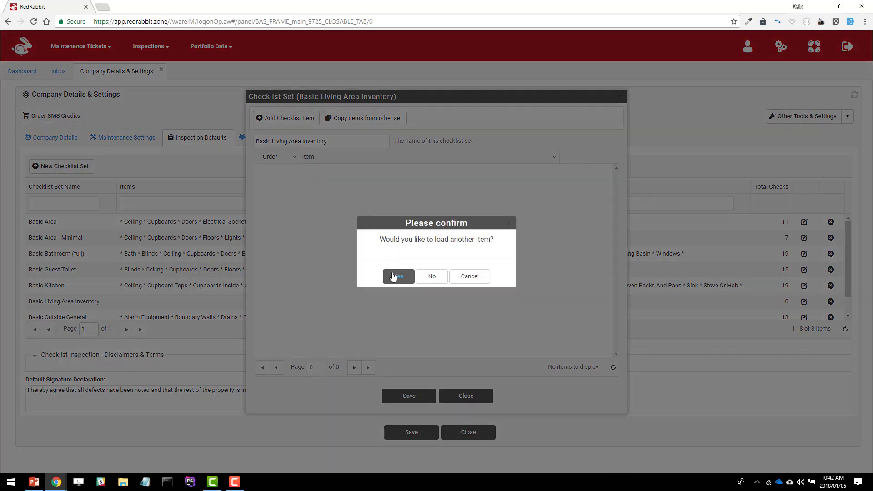
Step: Add the items Mirrors and Carpets to the end of the Basic Living Area Inventory checklist set
click(394, 277)
text(Mi)
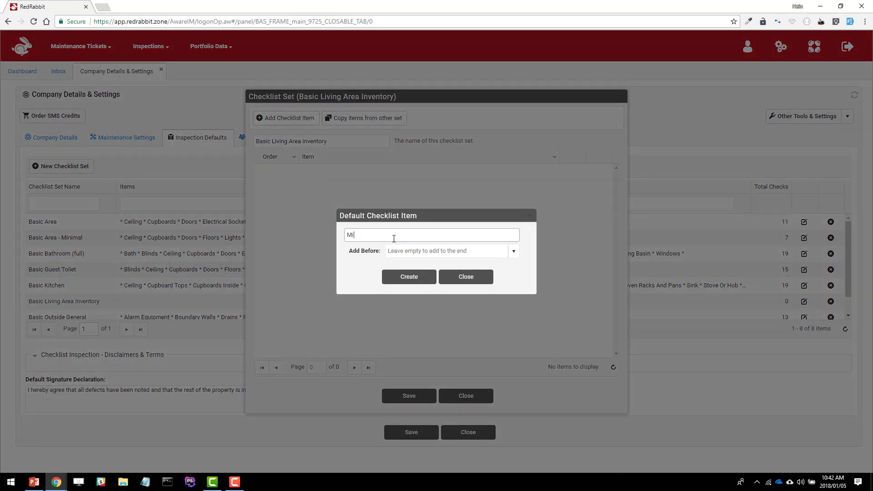
text(rrors)
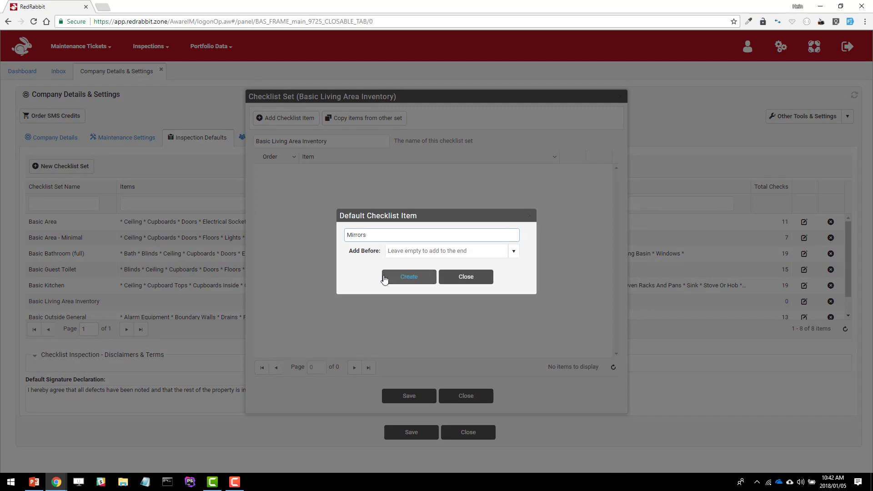
click(400, 279)
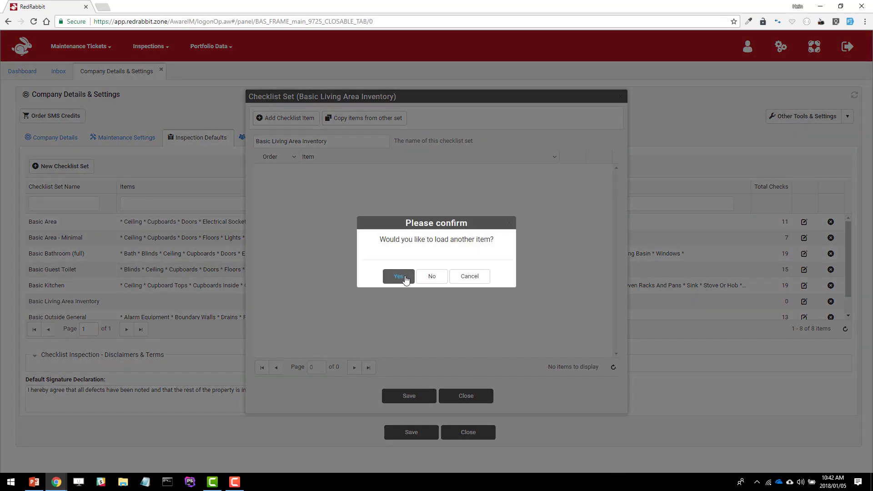
click(403, 273)
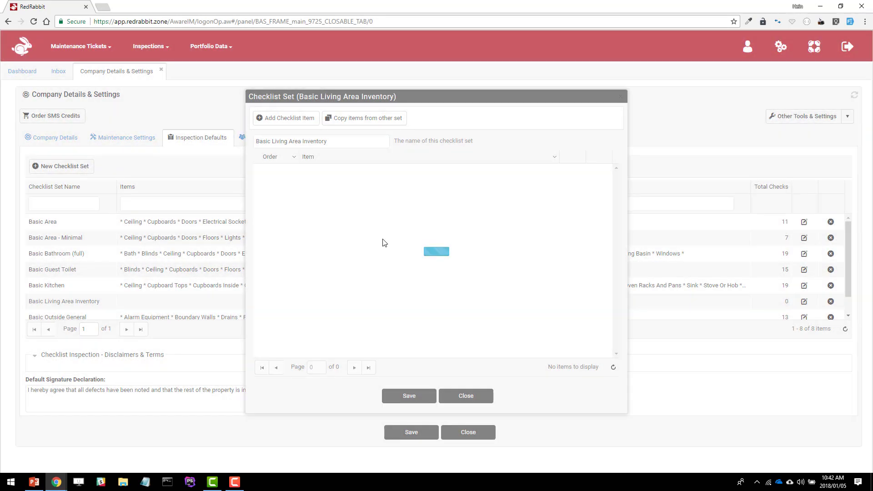
text(Carpets)
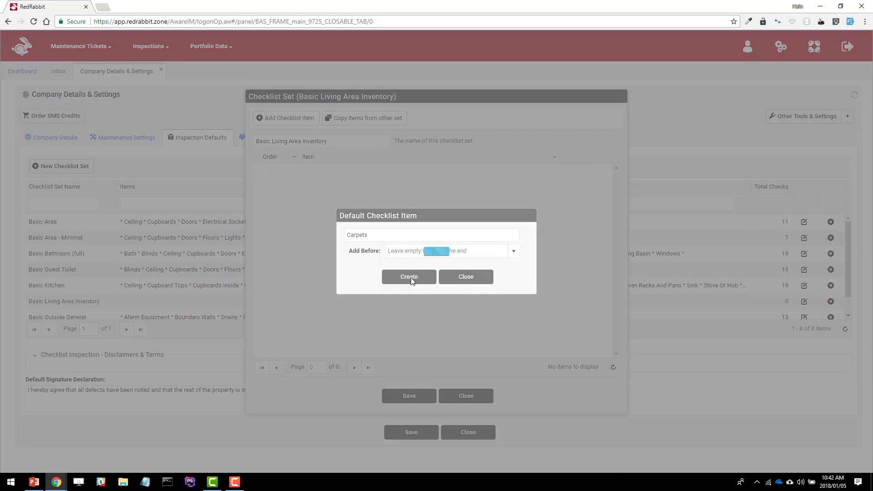
click(410, 277)
Step: Add "TV set" as the last item of the Basic Living Area Inventory set, decline loading another item, and close the set
click(400, 277)
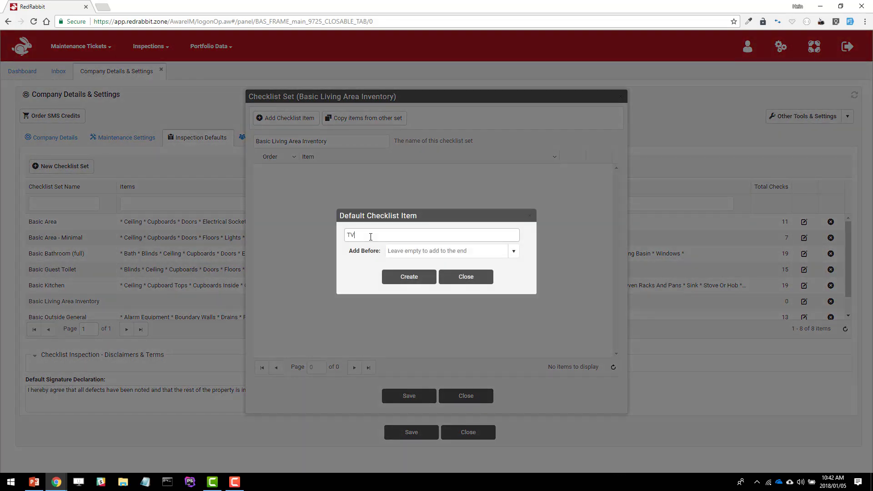
text(TV set)
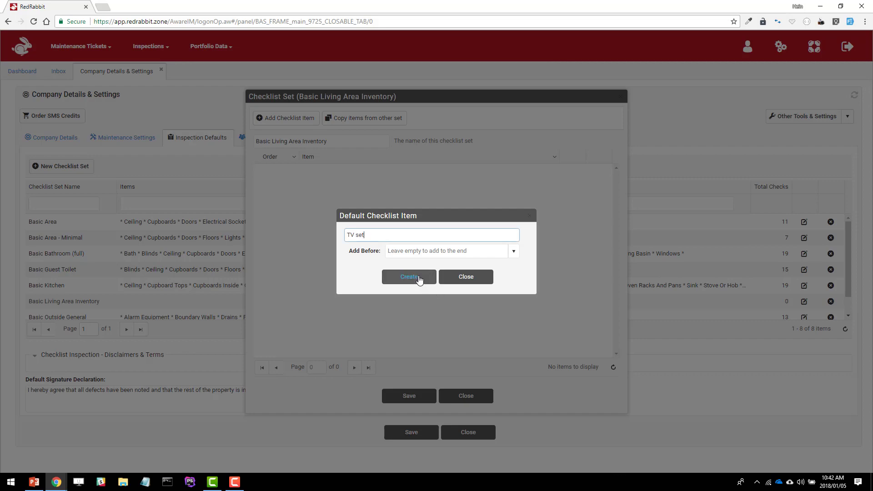
click(414, 278)
click(431, 278)
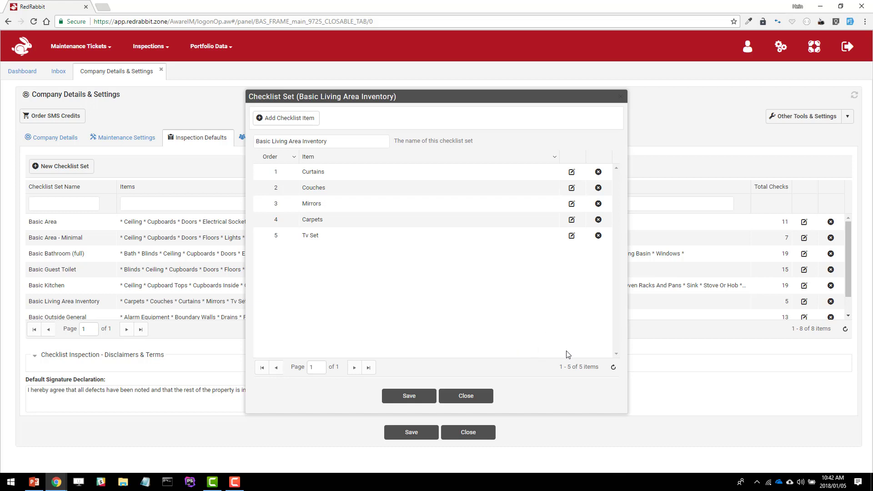
click(615, 369)
click(478, 400)
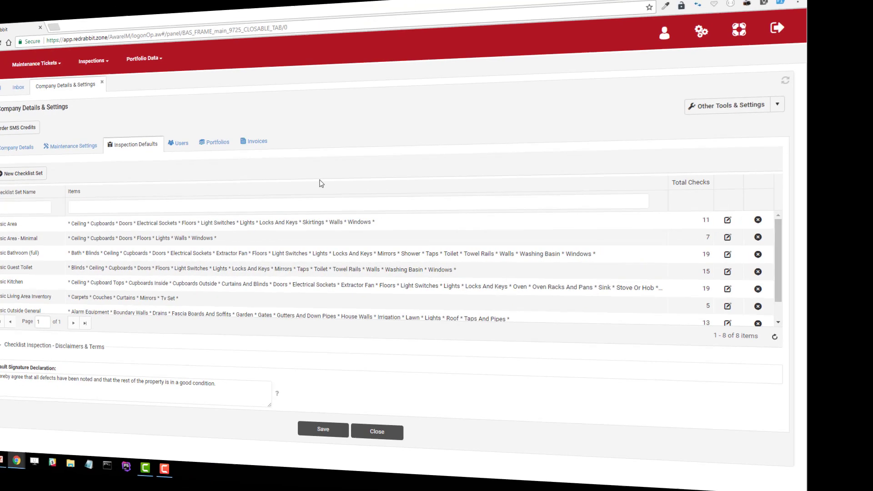